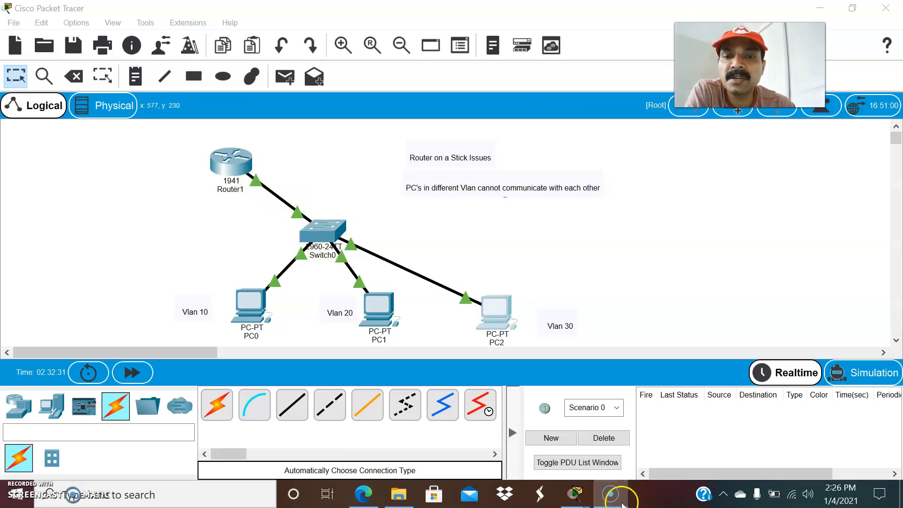
Step: Run show interfaces trunk in Switch0's command line to check for trunk ports
mouse_move(577, 496)
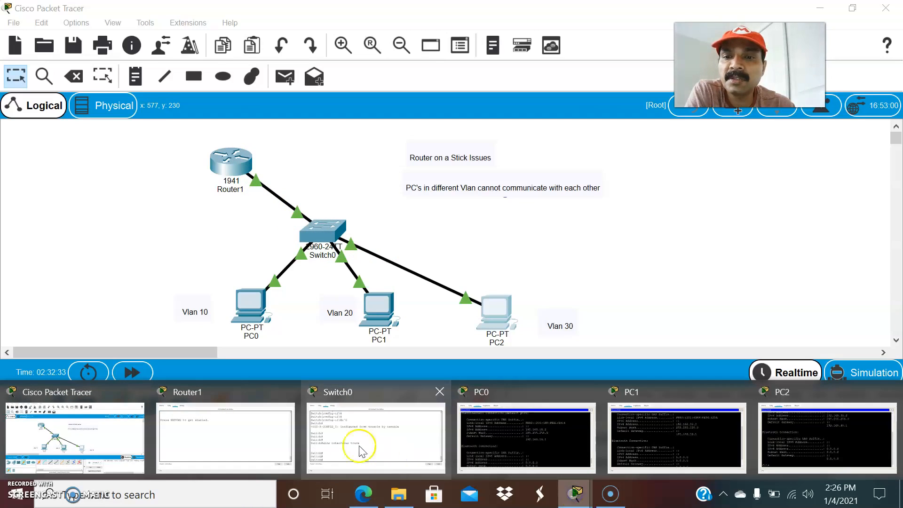
click(343, 437)
key(Up)
key(Return)
key(Return)
key(Return)
key(Return)
key(Return)
key(Return)
key(Return)
key(Return)
key(Return)
key(Return)
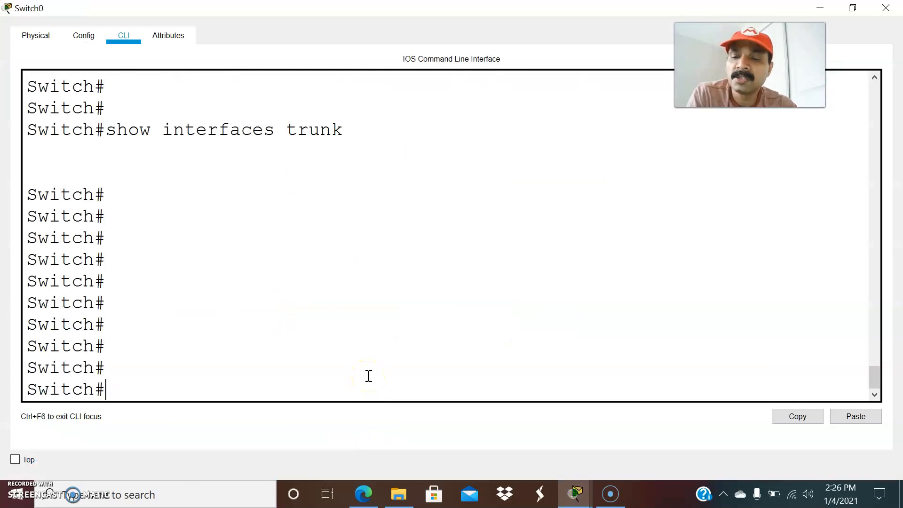
Step: Enter global configuration mode on Switch0 and open interface fastEthernet 0/1 for configuration
click(398, 263)
text(conf t)
key(Return)
key(Return)
key(Return)
text(inter)
key(Tab)
text(fas)
key(Tab)
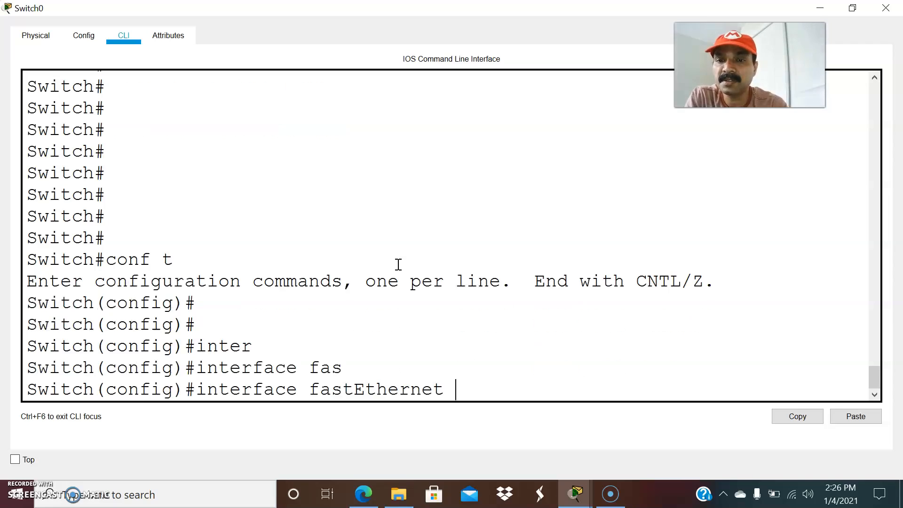
text(0/1)
key(Return)
key(Return)
key(Return)
Step: Remove access mode from fastEthernet 0/1 with no switchport mode access
text(no s)
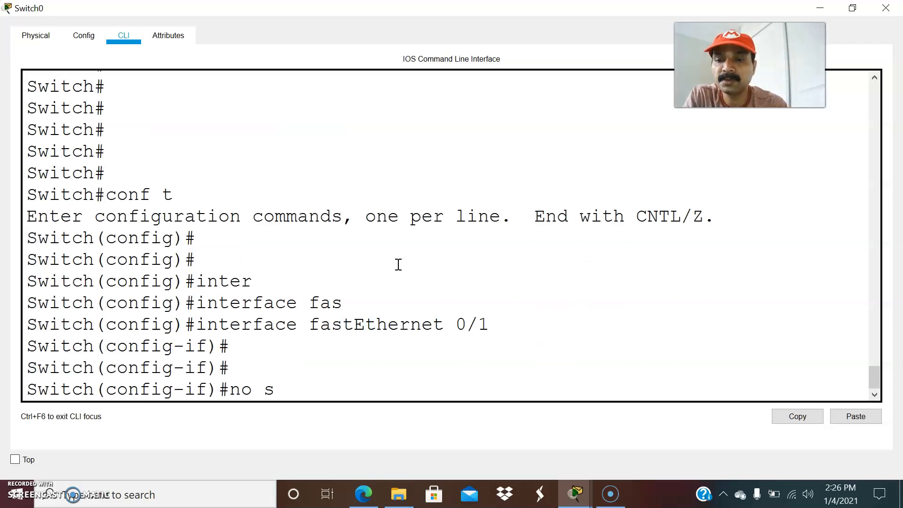
text(w)
key(Tab)
text(mo)
key(Tab)
text(ac)
key(Tab)
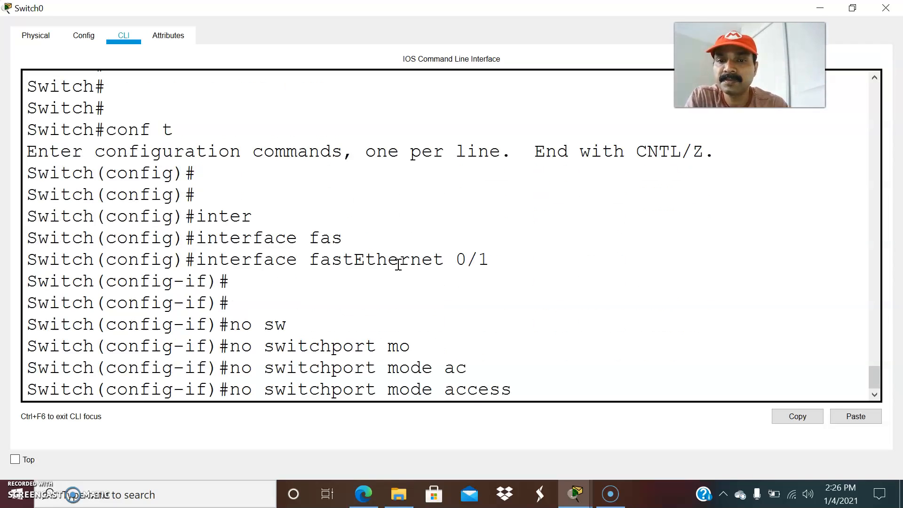
key(Return)
key(Return)
Step: Set fastEthernet 0/1 to trunk with switchport mode trunk and exit to privileged mode
text(sw)
key(Tab)
text(mo)
key(Tab)
text(tr)
key(Tab)
key(Return)
key(Return)
key(Return)
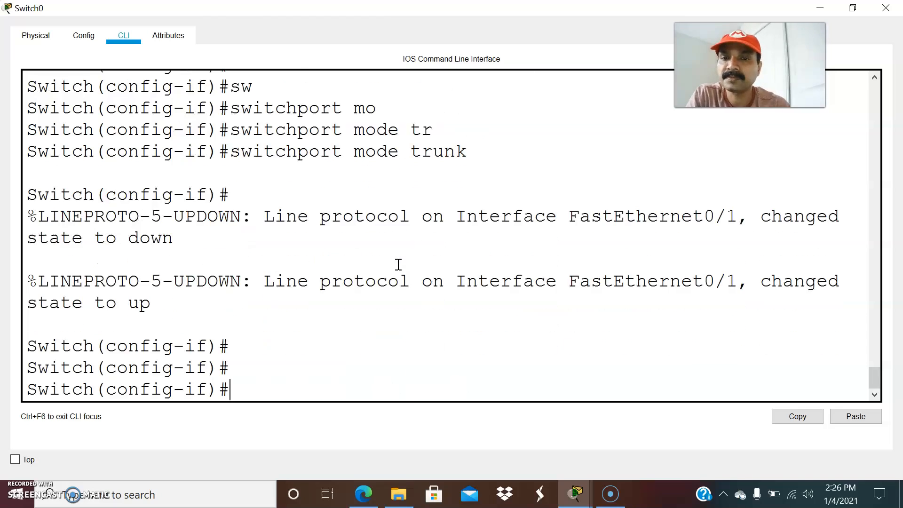
key(ctrl+z)
key(Return)
key(Return)
key(Return)
key(Return)
key(Return)
Step: Run show interfaces trunk on Switch0 and check the link to Router1 in the topology
text(s)
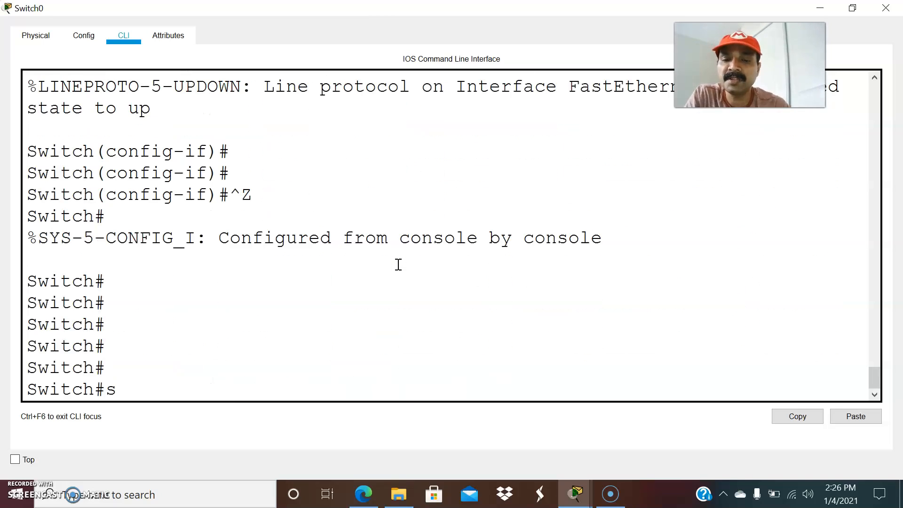
text(how inter)
key(Tab)
text(tr)
key(Tab)
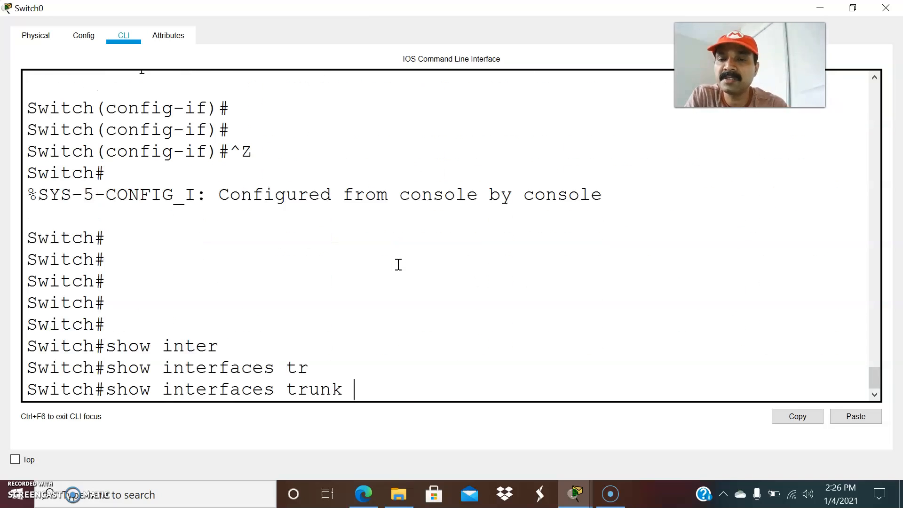
key(Return)
key(Return)
key(Return)
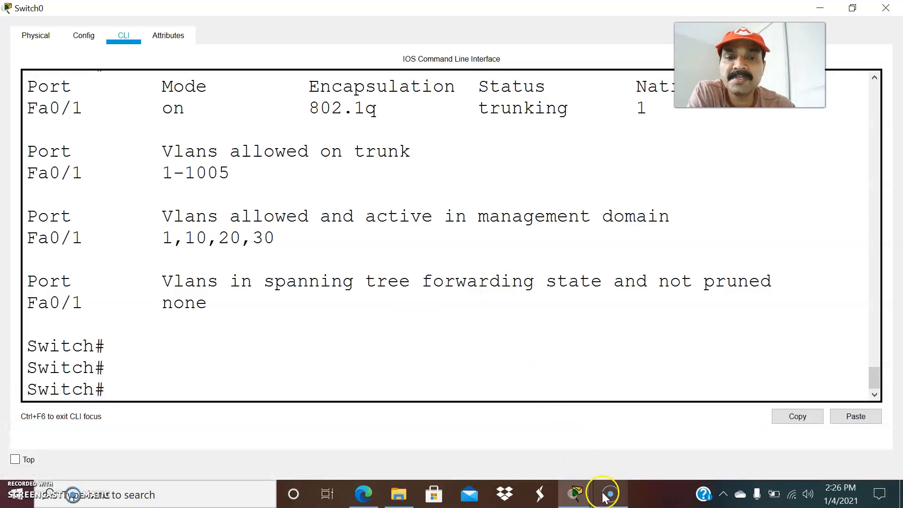
mouse_move(574, 493)
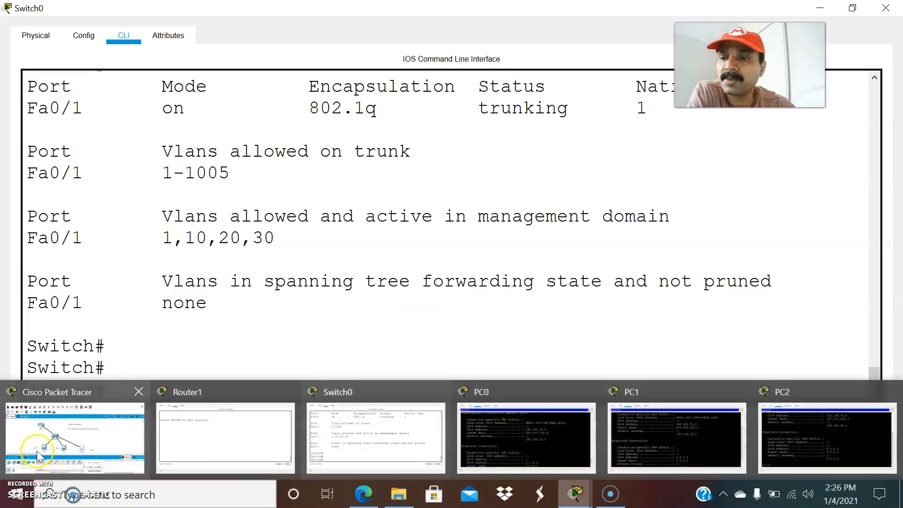
click(75, 437)
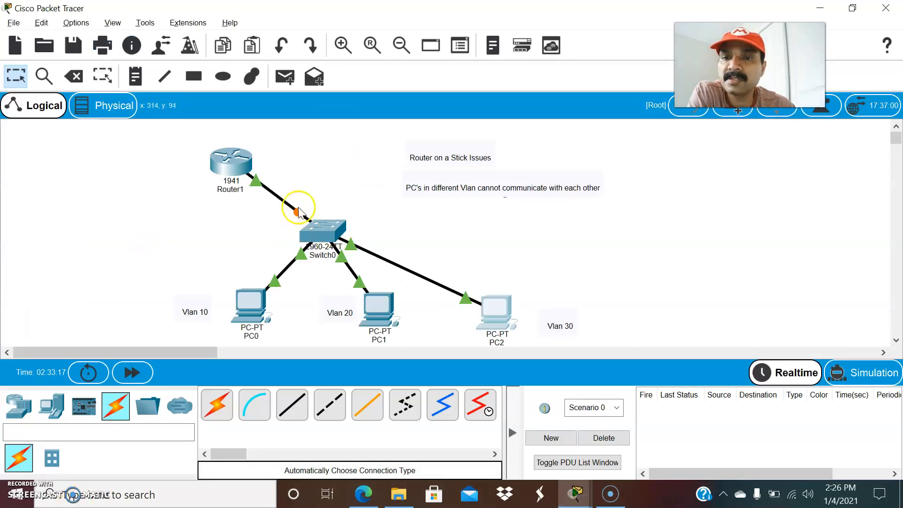
Step: Review the IPv4 address and default gateway of PC0, PC1 and PC2, and return to the topology
mouse_move(578, 499)
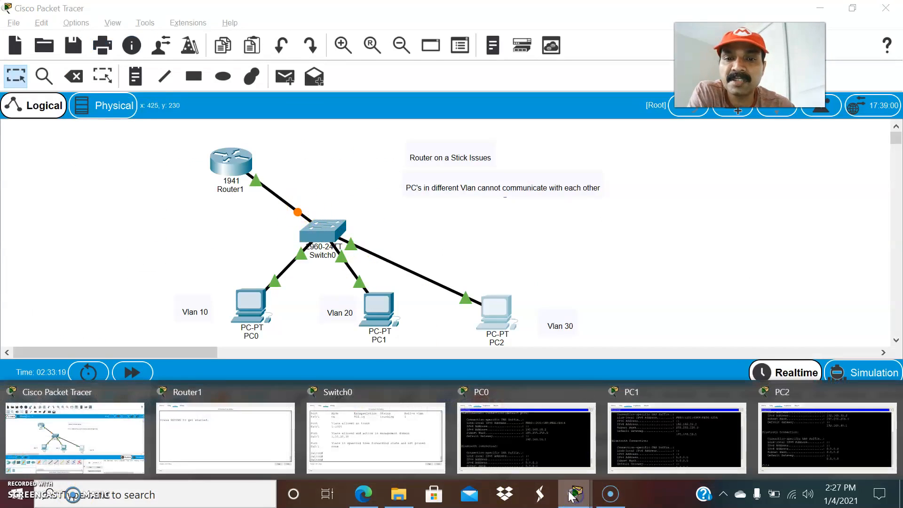
click(527, 437)
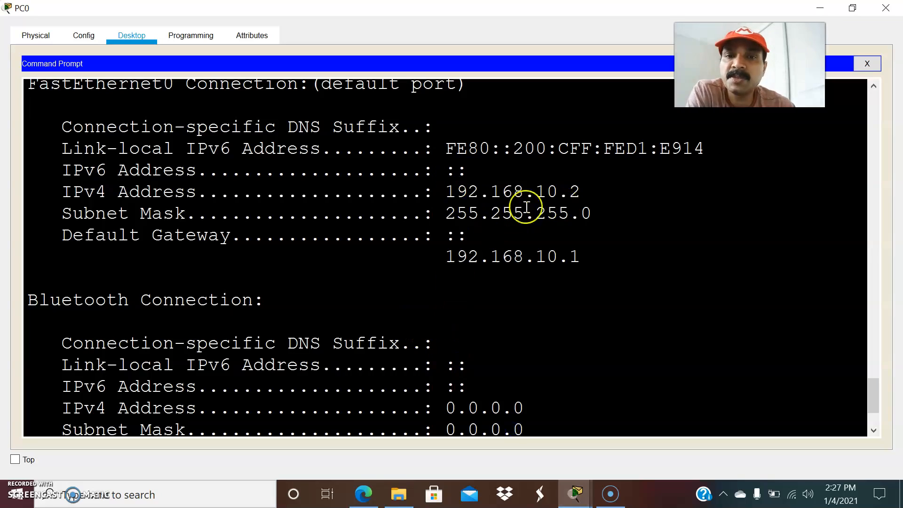
drag(586, 193, 450, 190)
drag(581, 257, 444, 262)
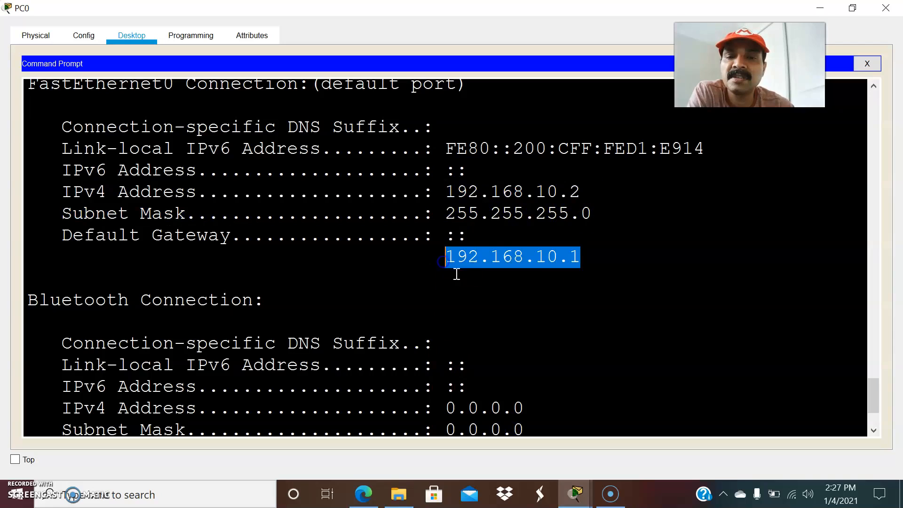
click(576, 494)
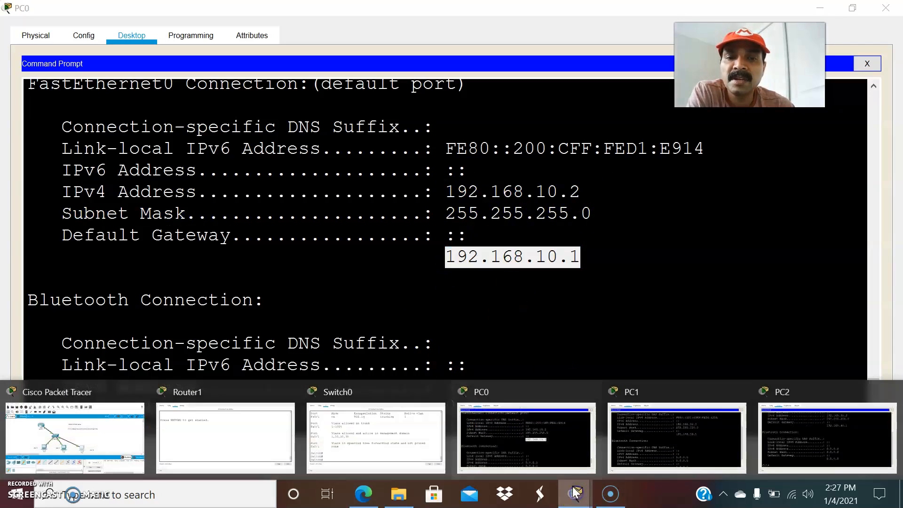
click(638, 423)
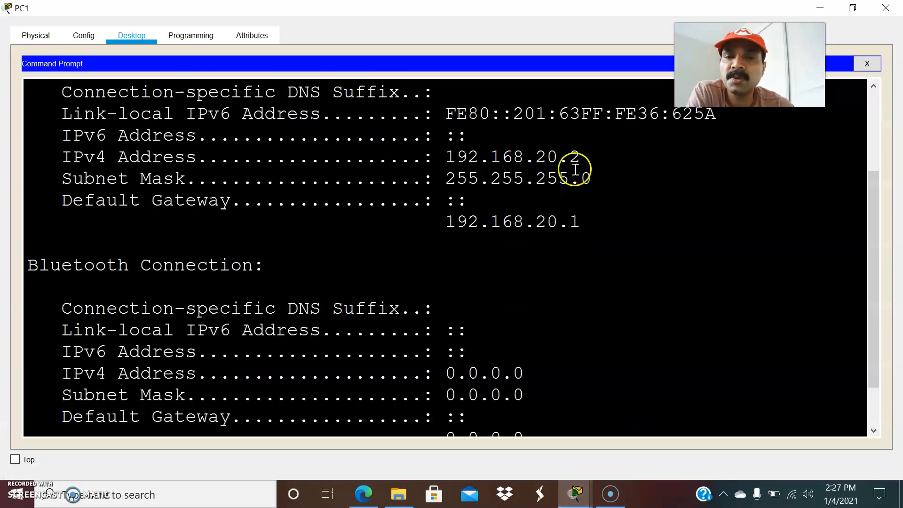
drag(586, 226, 450, 225)
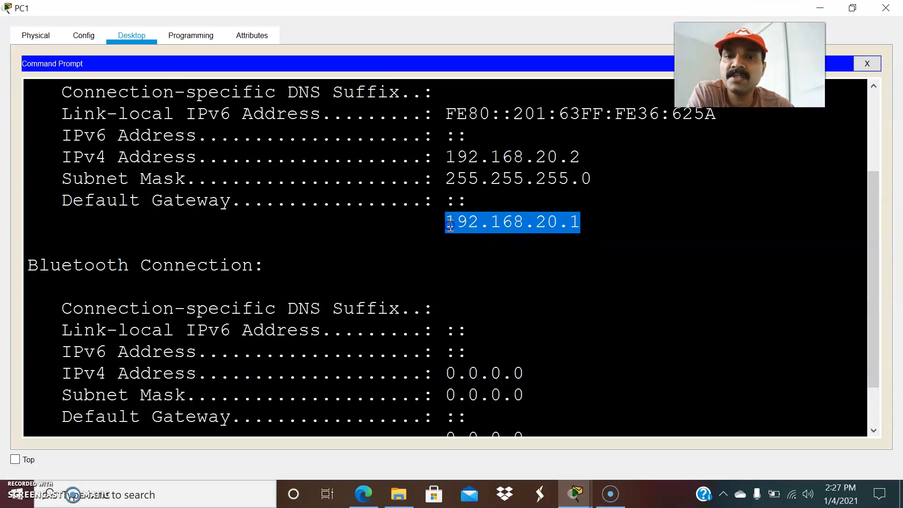
click(468, 250)
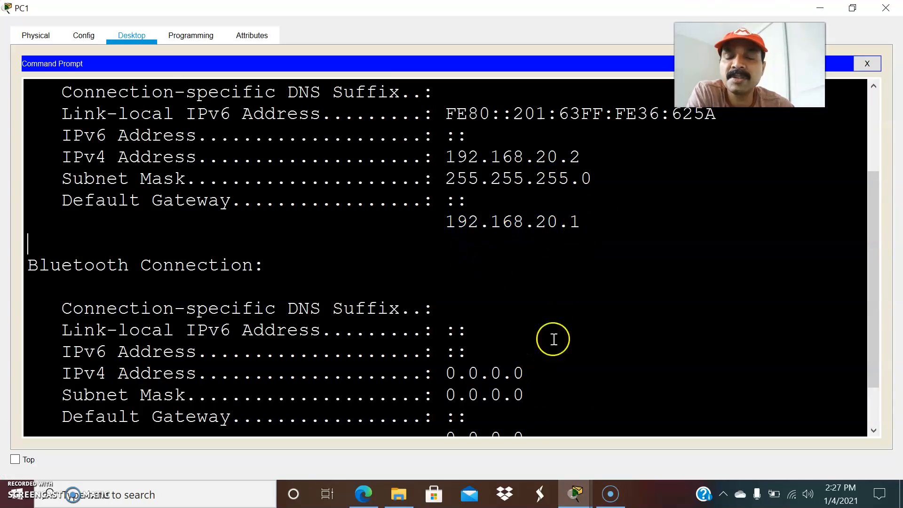
mouse_move(575, 493)
click(762, 431)
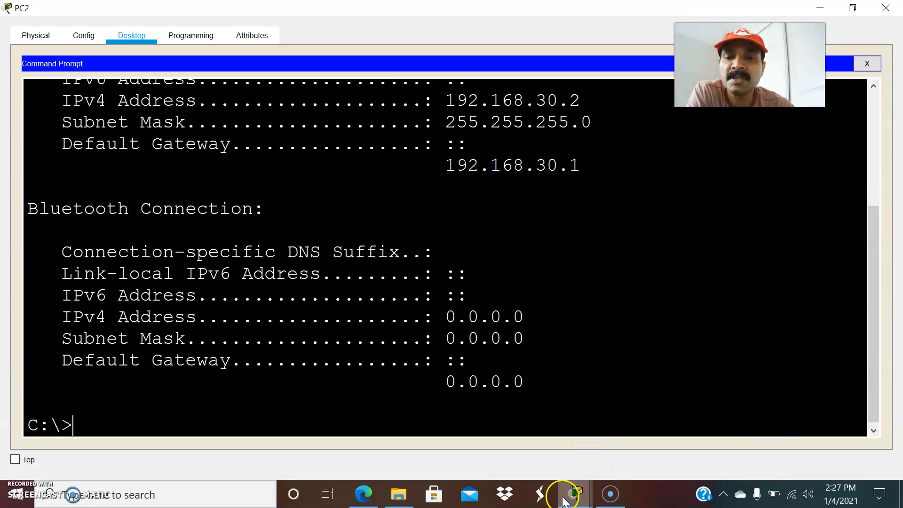
mouse_move(574, 493)
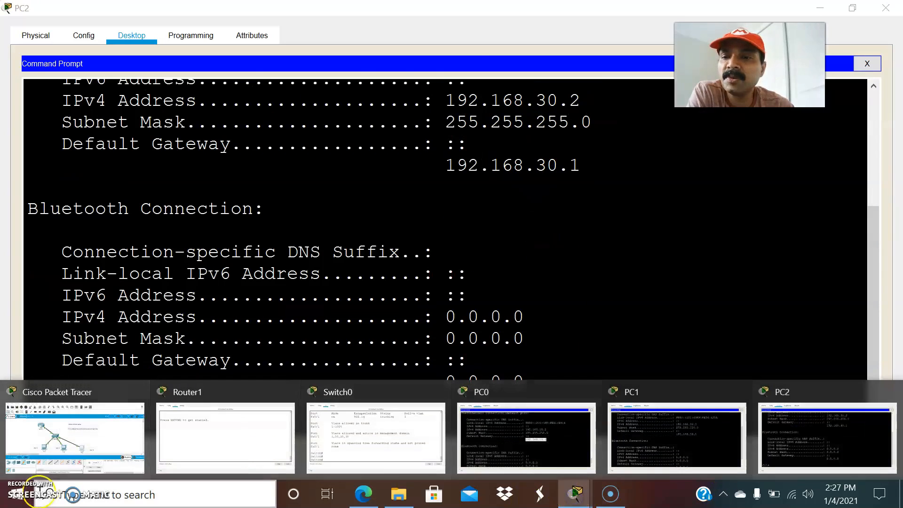
click(94, 437)
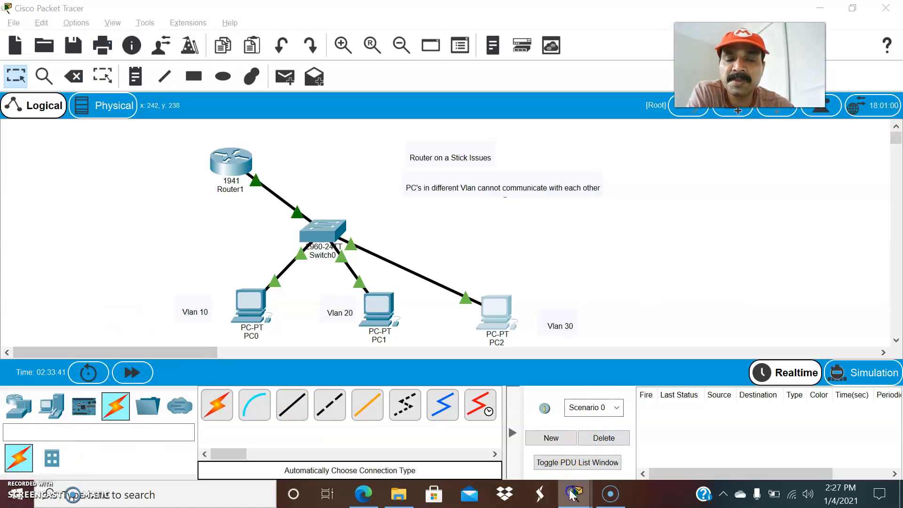
Step: Ping 192.168.10.2 from PC0's command prompt and interrupt the ping
mouse_move(572, 495)
click(518, 449)
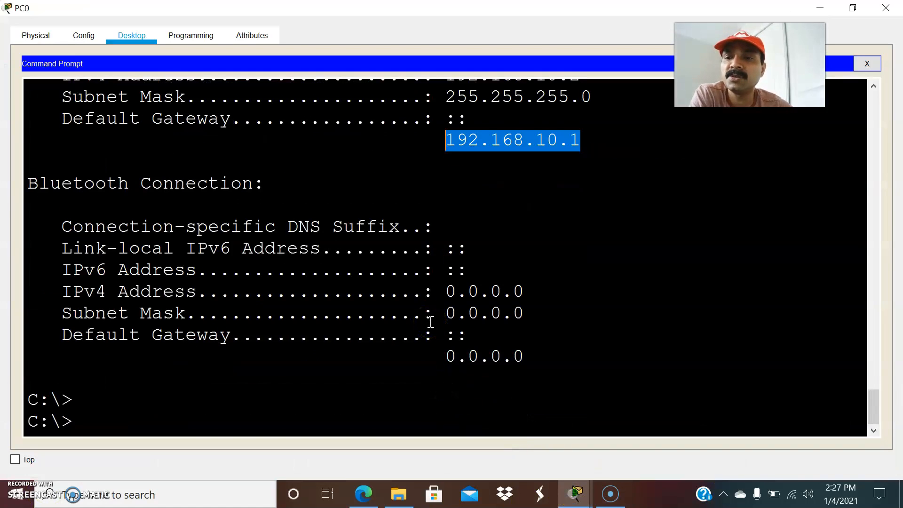
text(ping 192)
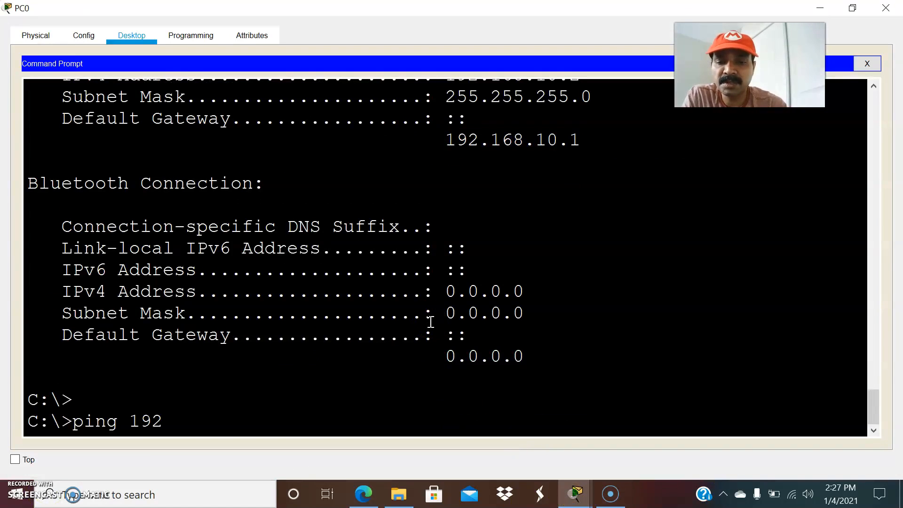
text(.168.10.2)
key(Return)
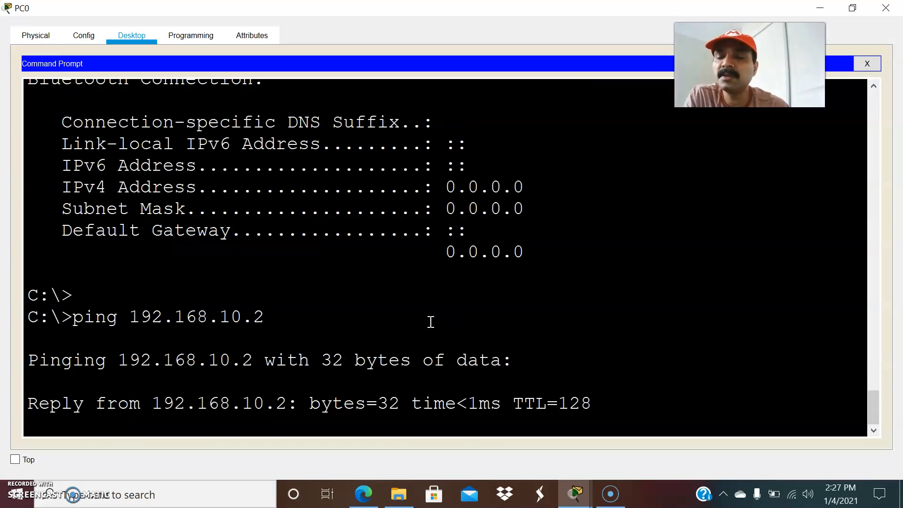
key(ctrl+c)
Step: From PC0, ping 192.168.20.2 and 192.168.30.2 to test connectivity to VLANs 20 and 30
key(Up)
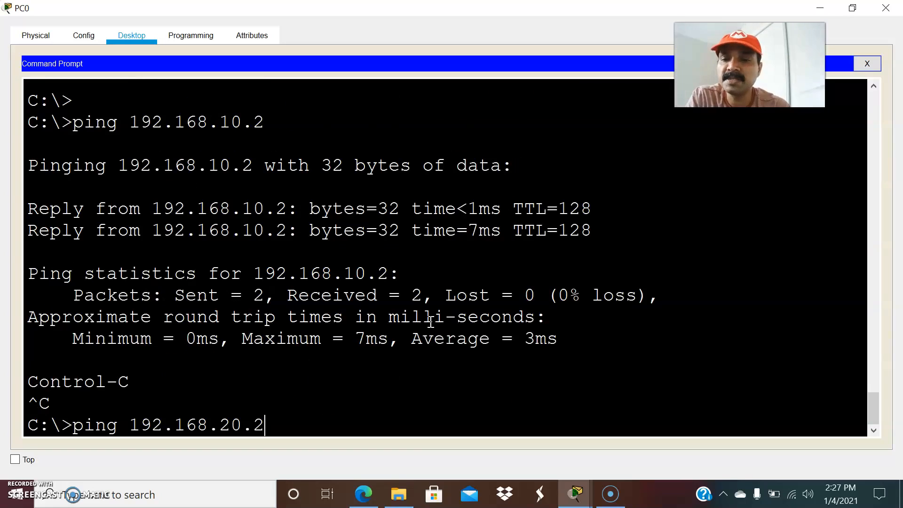
key(Return)
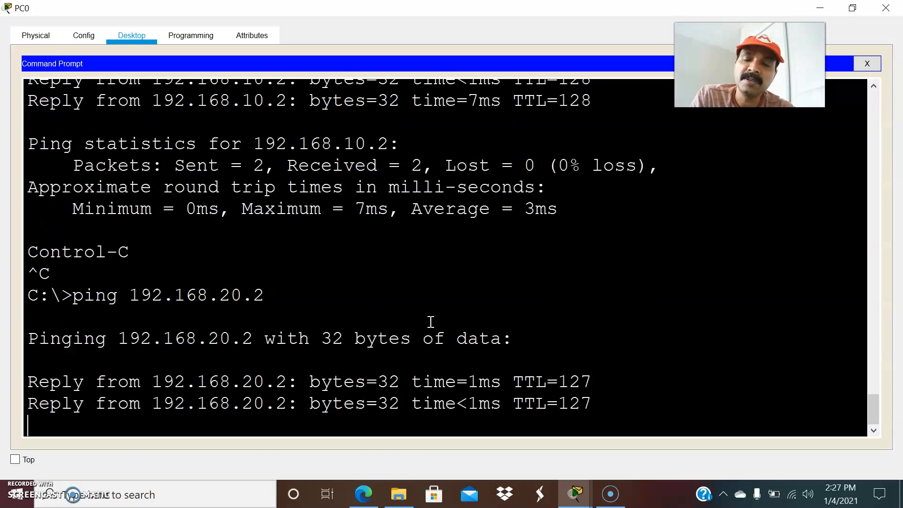
key(Up)
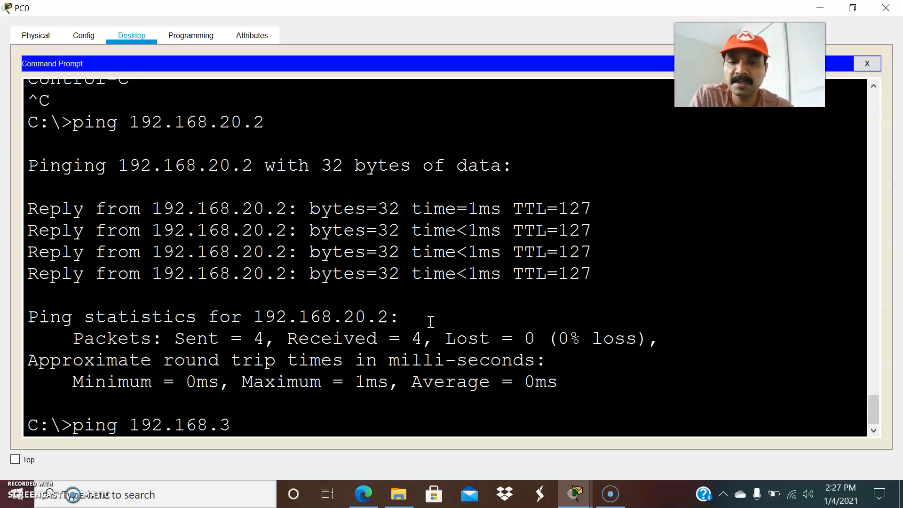
key(Return)
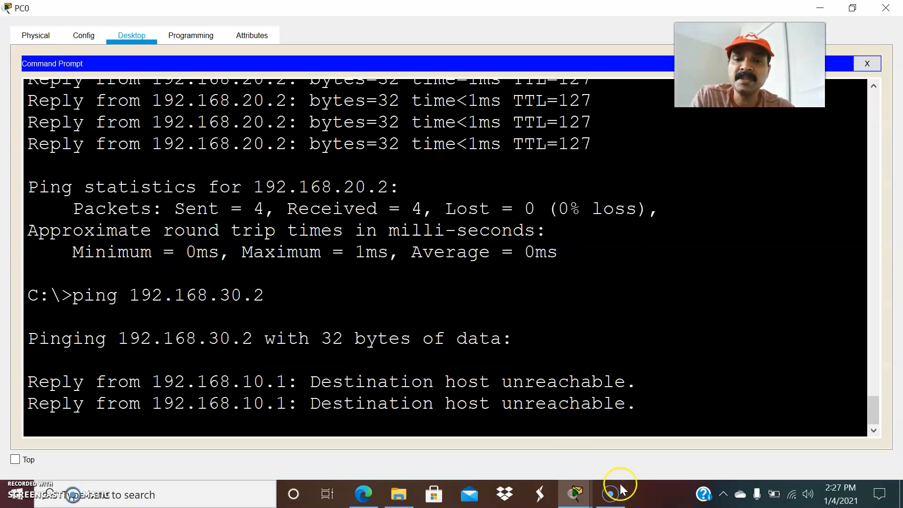
mouse_move(580, 499)
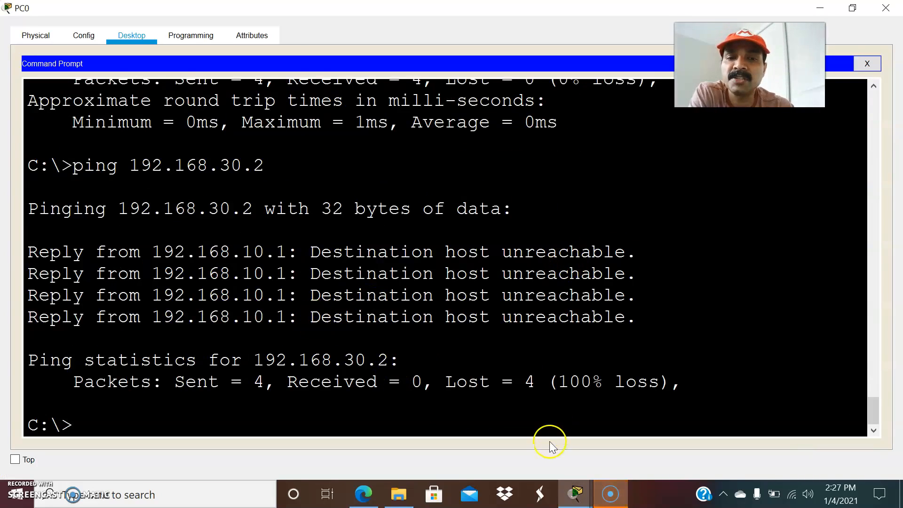
click(53, 470)
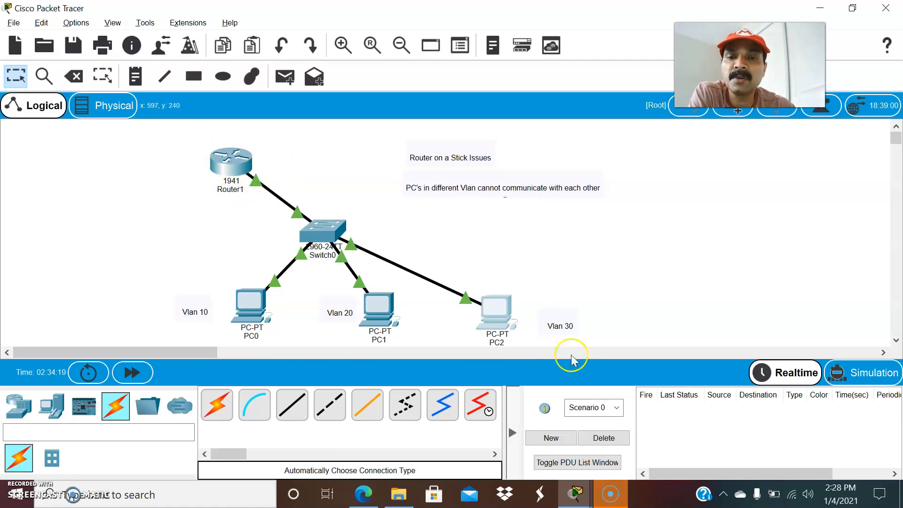
Step: Open Router1's command line and enter privileged mode
mouse_move(576, 492)
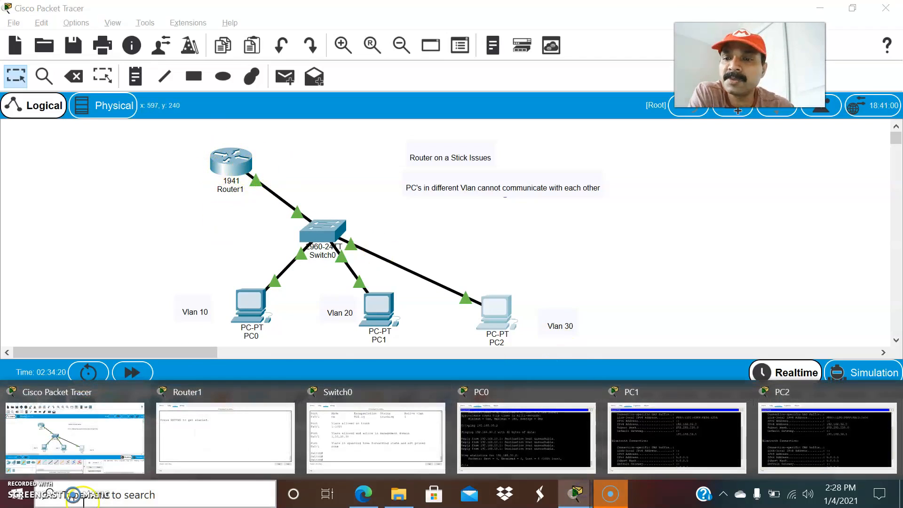
click(167, 435)
key(Return)
key(Return)
key(Return)
key(Return)
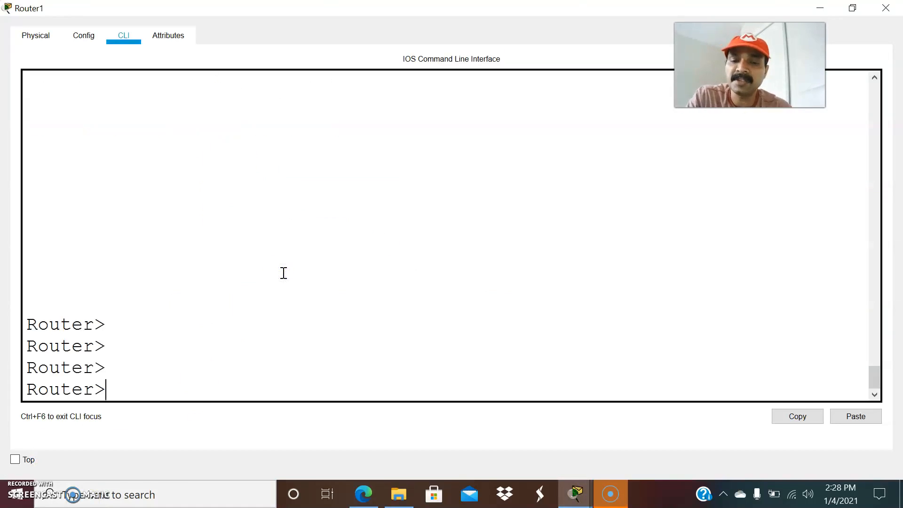
text(en)
key(Return)
key(Return)
Step: Run show ip interface brief on Router1 and examine the IP addresses of the GigabitEthernet0/0 subinterfaces
text(s)
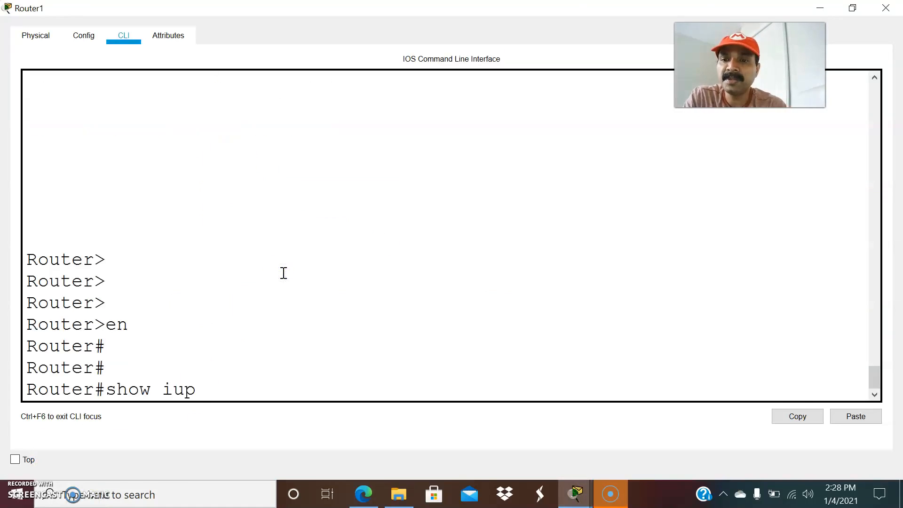
text(how ip inter)
key(Tab)
text(br)
key(Tab)
key(Return)
key(Return)
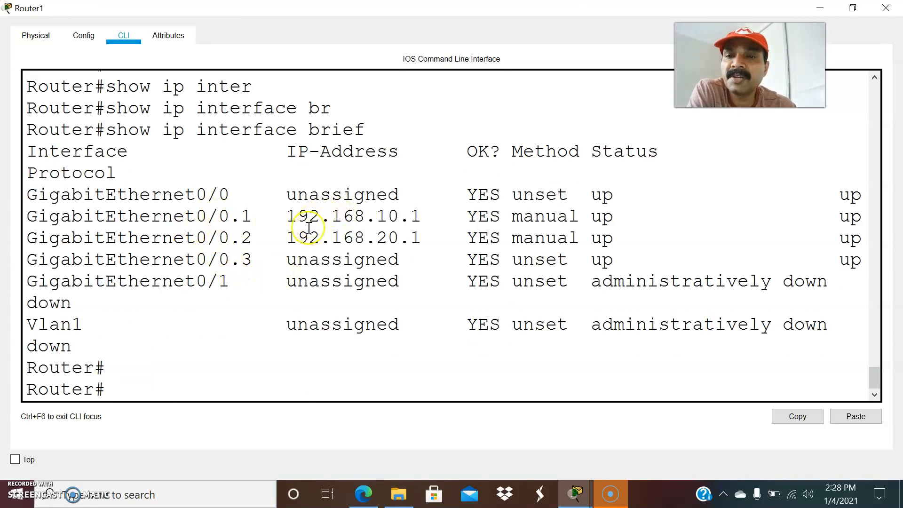
drag(287, 217, 455, 208)
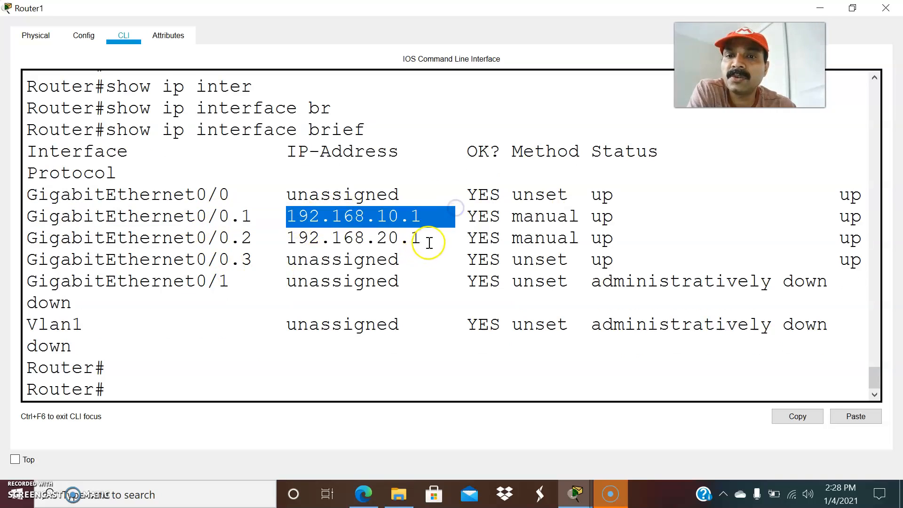
Step: Compare the IP address assignments of GigabitEthernet0/0.2 and GigabitEthernet0/0.3 in Router1's interface summary
drag(431, 237, 267, 249)
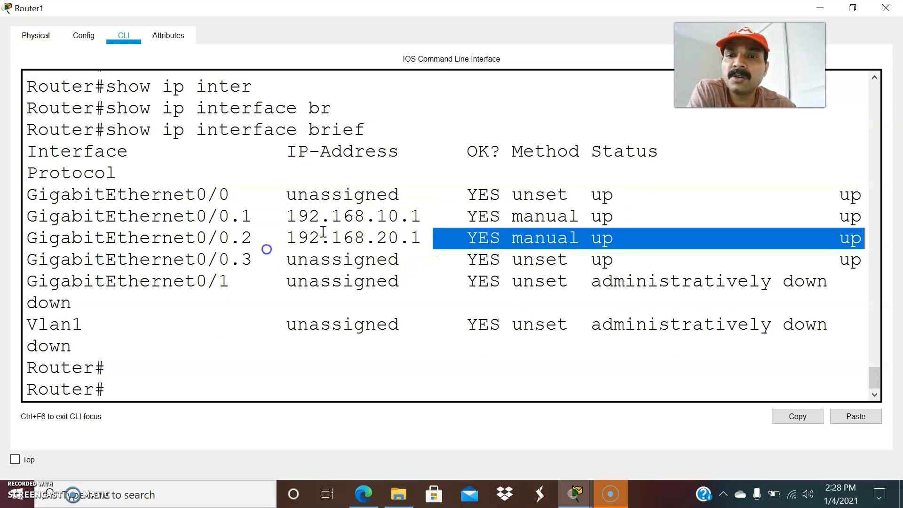
click(770, 198)
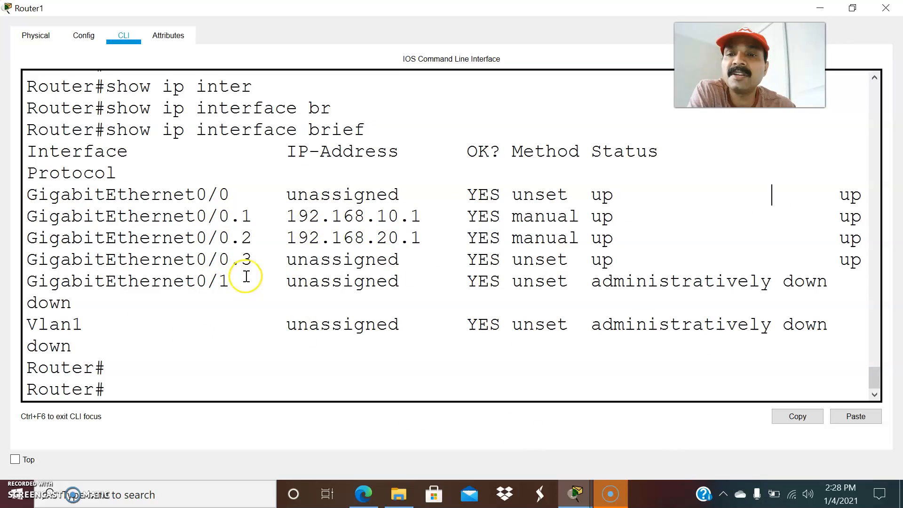
drag(256, 262, 184, 235)
click(273, 303)
drag(298, 262, 603, 260)
click(682, 259)
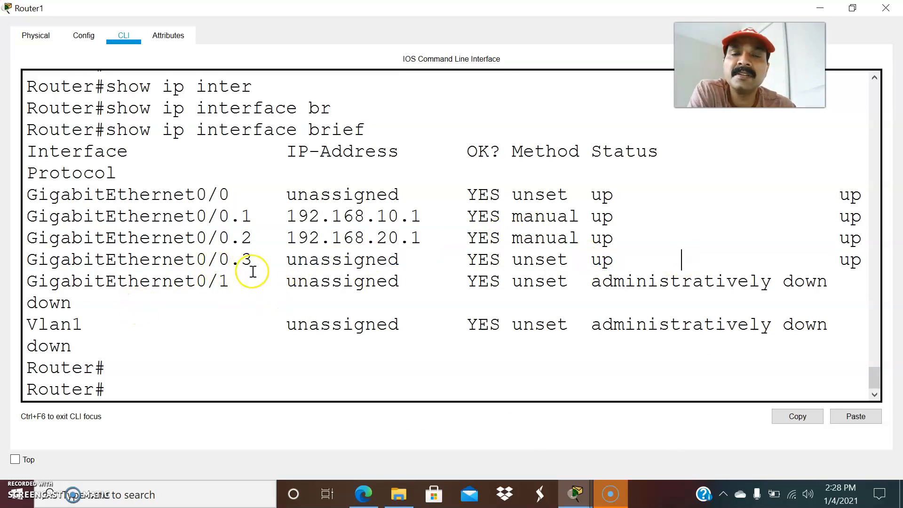
click(264, 320)
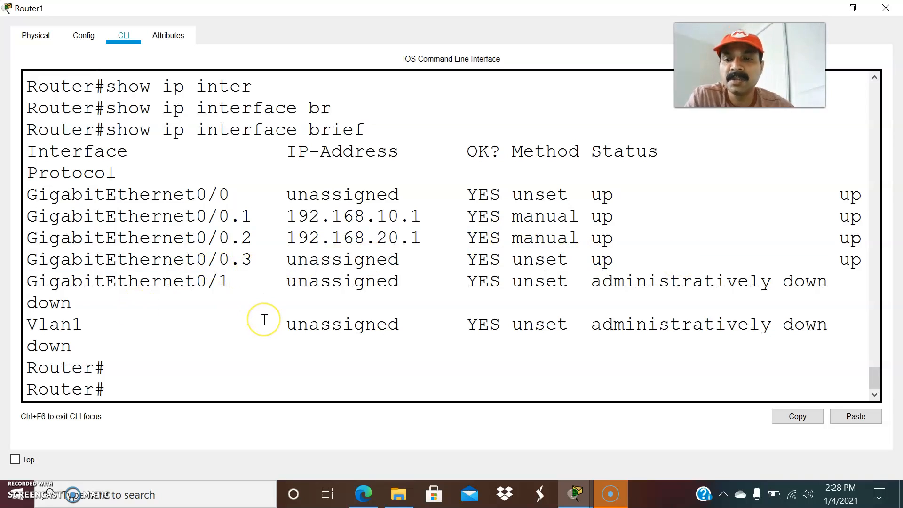
Step: Enter global configuration mode on Router1 and open the GigabitEthernet 0/0.3 subinterface for configuration
text(t)
key(Return)
key(Return)
key(Return)
text(in)
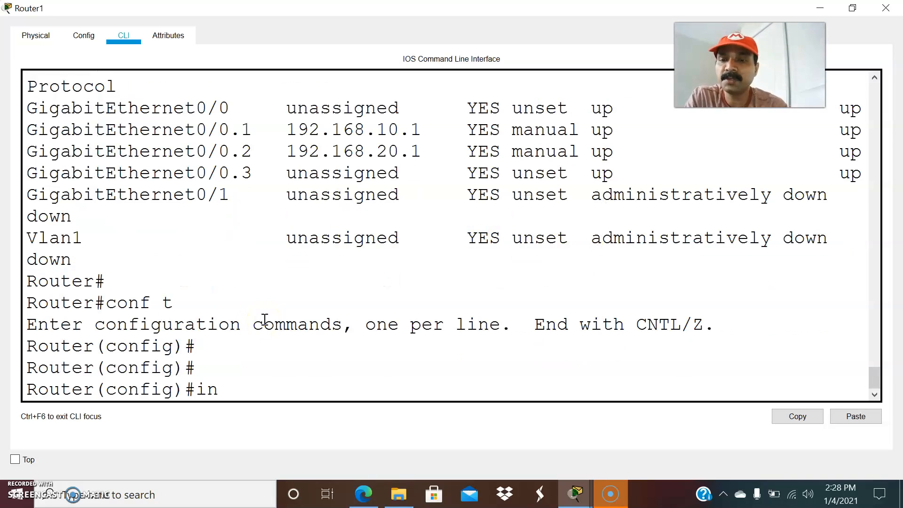
text(ter)
key(Tab)
text(gi)
key(Tab)
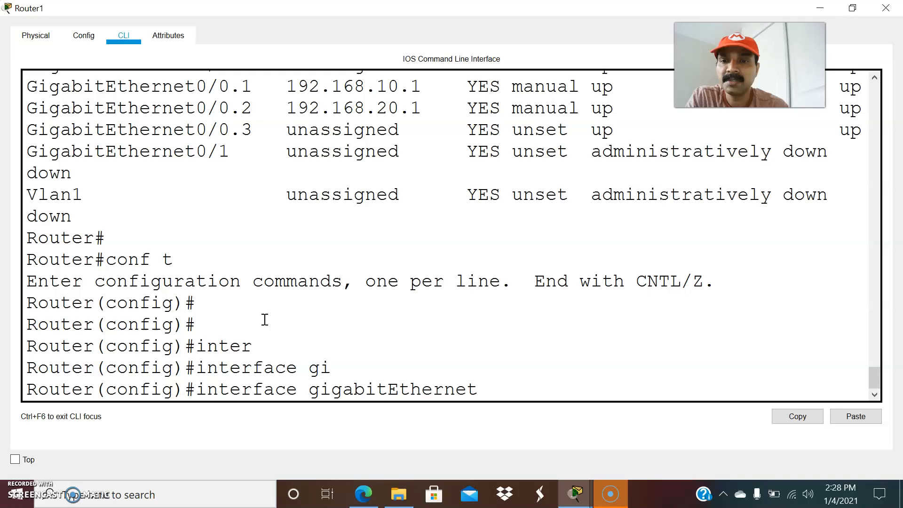
text(0/0.)
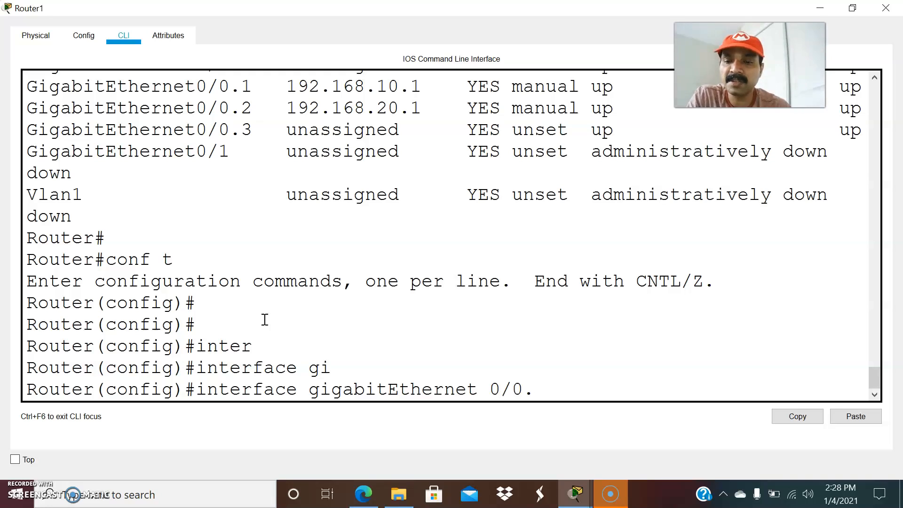
text(3)
key(Return)
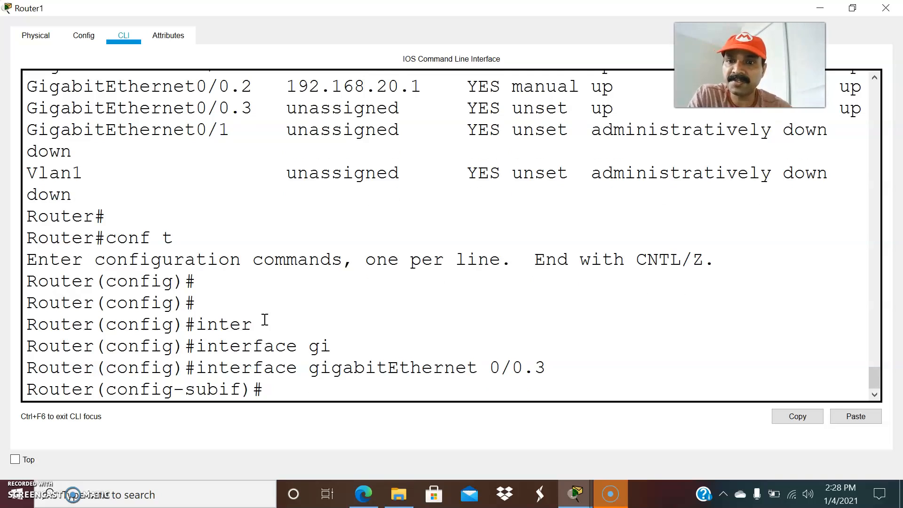
Step: Set the encapsulation of subinterface GigabitEthernet 0/0.3 to dot1Q with VLAN 30
text(en)
key(Tab)
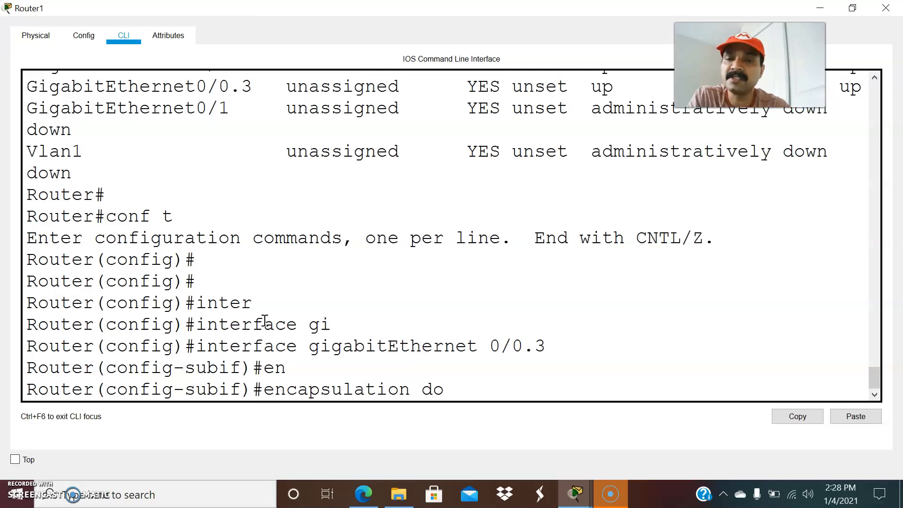
text(do)
key(Tab)
key(Return)
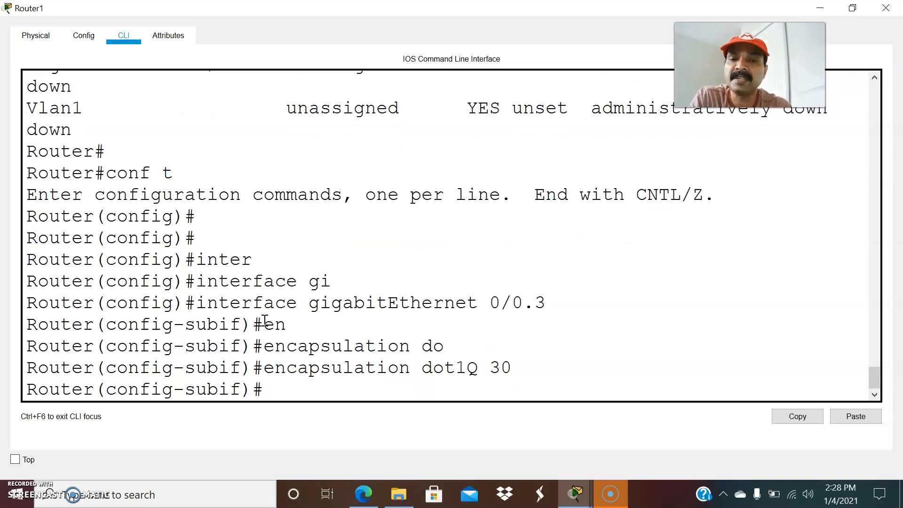
Step: Assign IP address 192.168.30.1 with mask 255.255.255.0 to subinterface GigabitEthernet 0/0.3 and leave configuration mode
text(ip ad)
key(Tab)
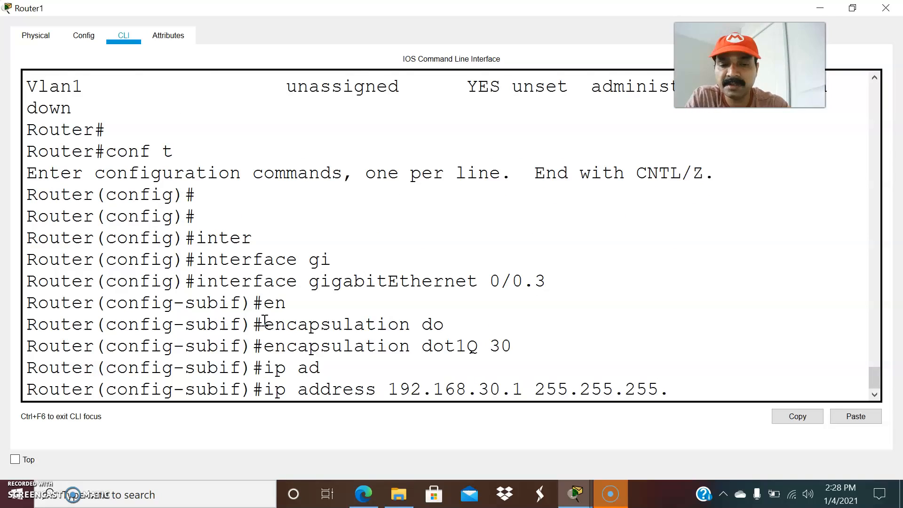
text(0)
key(Return)
key(Return)
key(ctrl+z)
Step: Run show ip interface brief on Router1 again and check the addresses and status of all GigabitEthernet0/0 subinterfaces
key(Return)
key(Return)
key(Up)
key(Return)
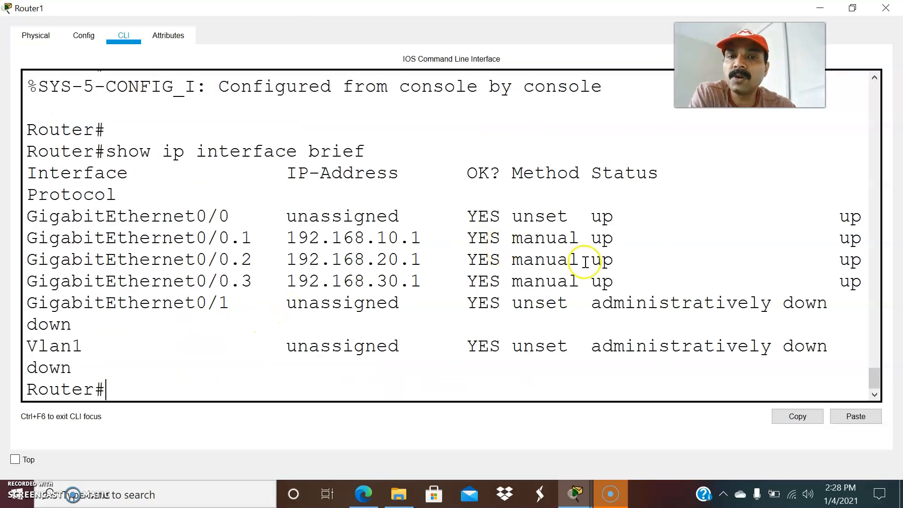
drag(614, 281, 246, 240)
click(354, 303)
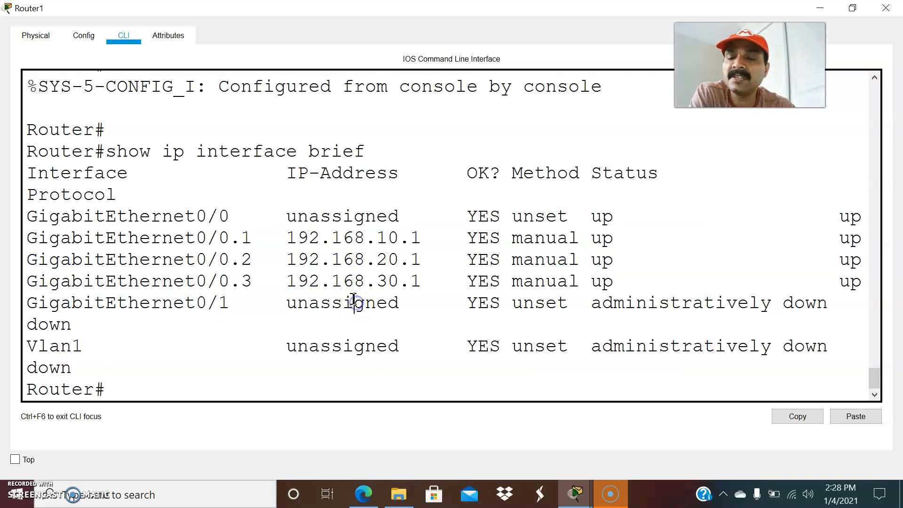
drag(855, 281, 16, 219)
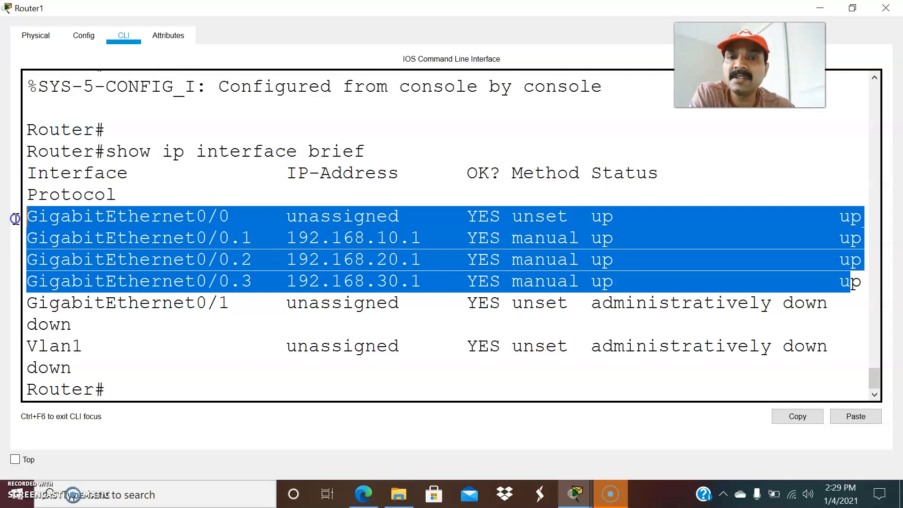
Step: From PC0's command prompt, ping 192.168.30.2 to test connectivity to VLAN 30
mouse_move(573, 489)
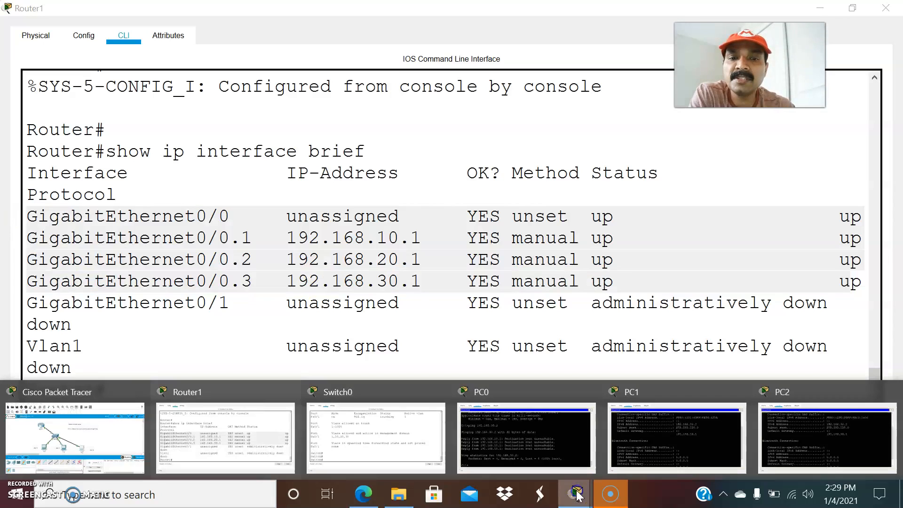
click(530, 458)
key(Up)
key(Return)
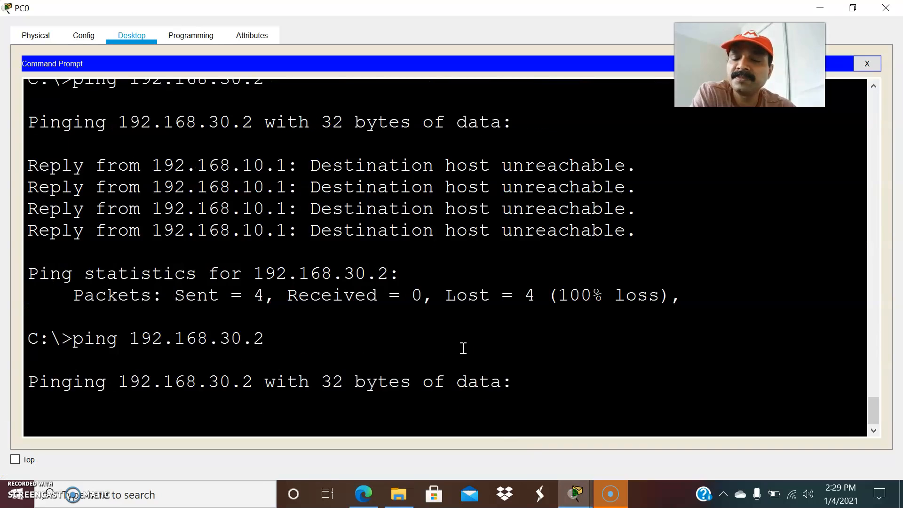
Step: Check the topology and PC2's IP configuration, and repeat the ping to 192.168.30.2 from PC0
mouse_move(575, 489)
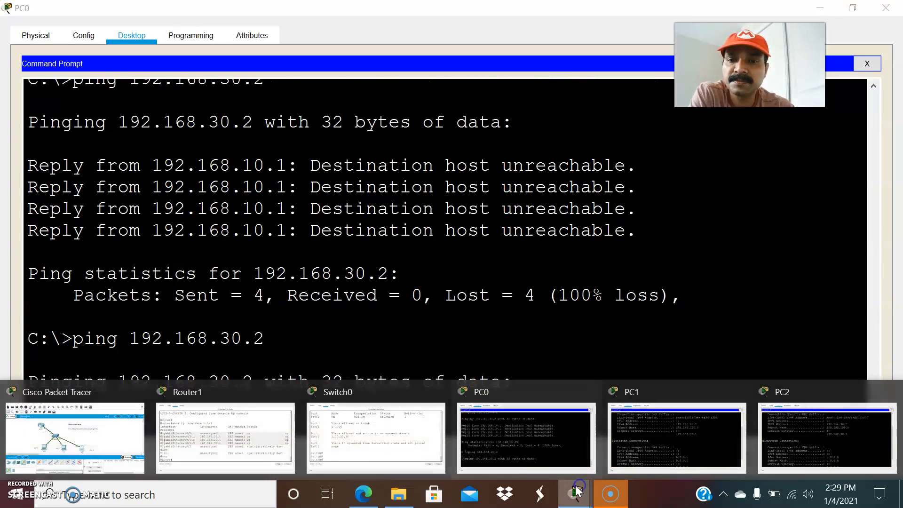
click(158, 468)
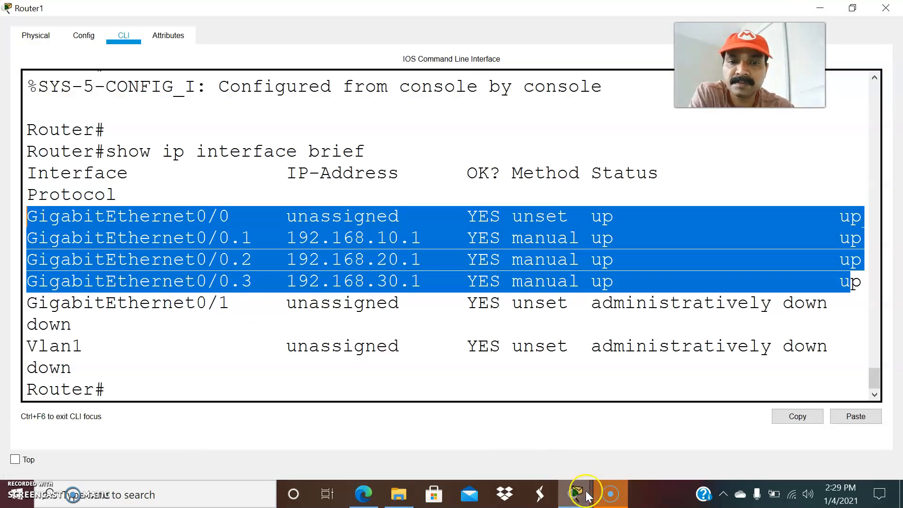
click(76, 442)
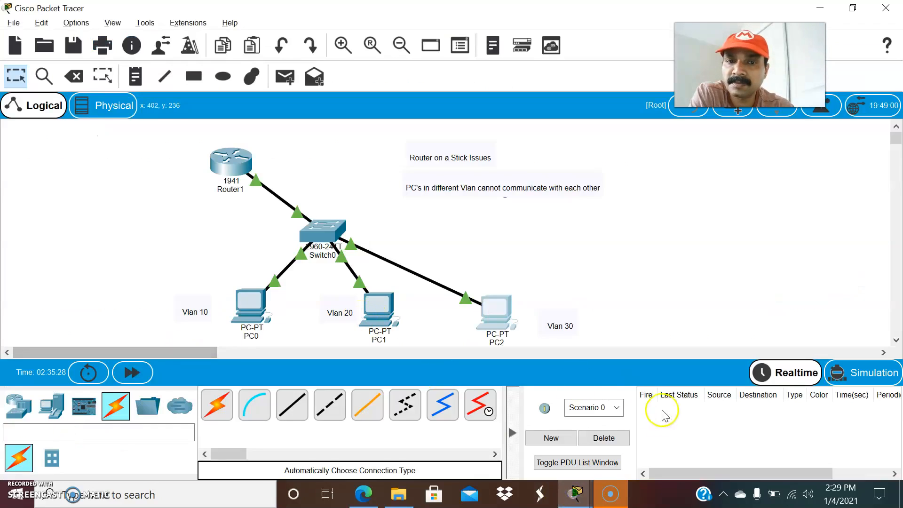
mouse_move(585, 497)
click(785, 415)
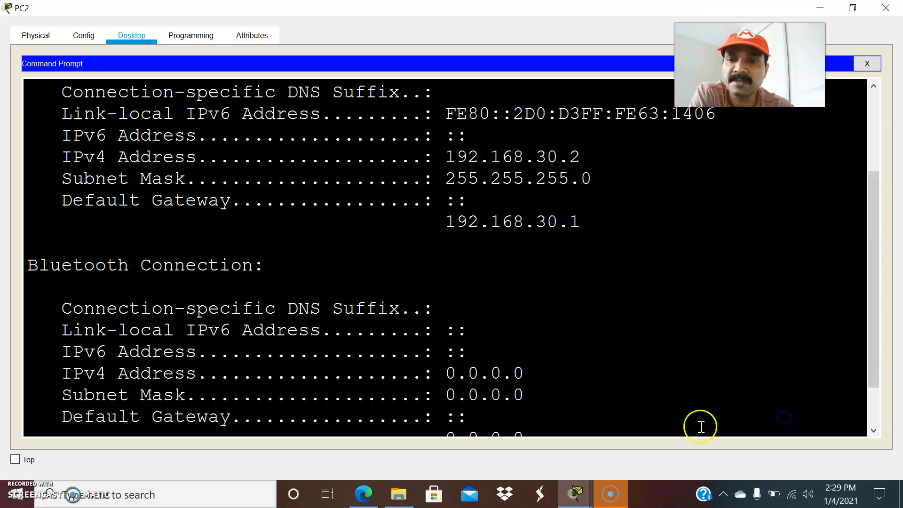
mouse_move(574, 491)
click(544, 430)
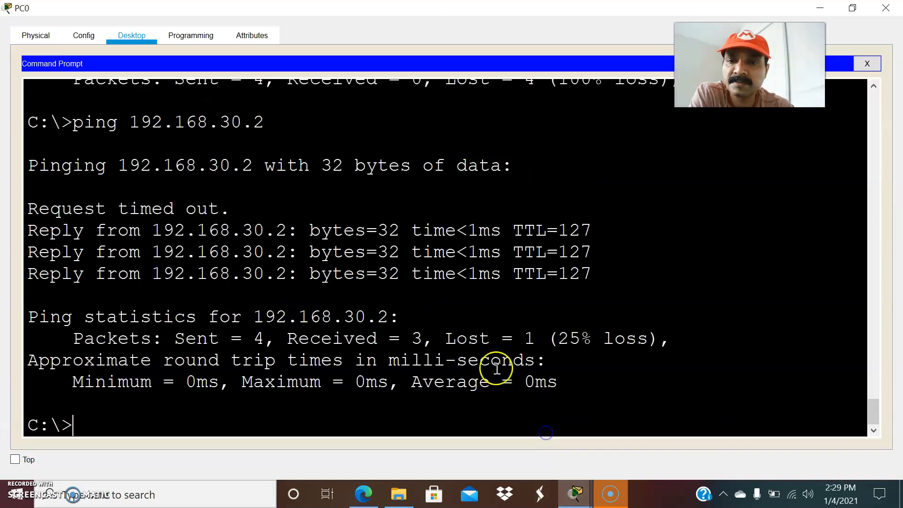
key(Up)
key(Return)
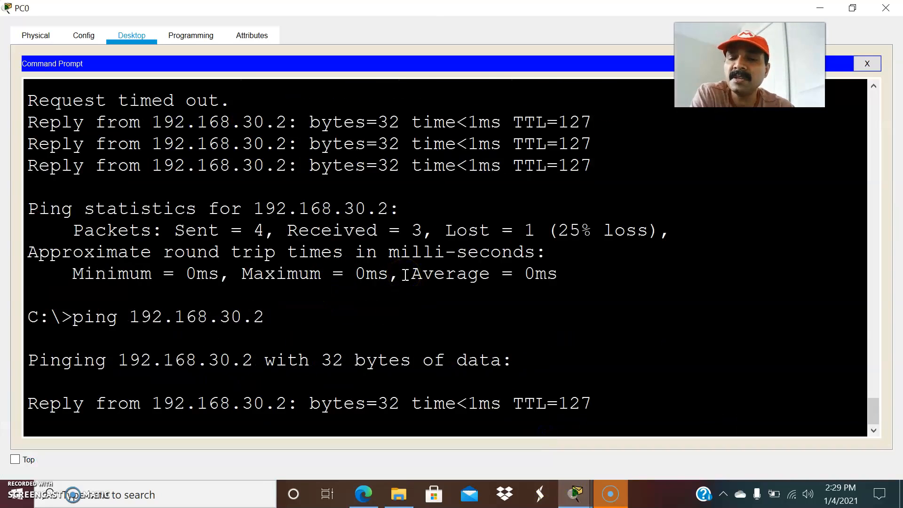
Step: From PC1's command prompt, ping 192.168.10.2 to test connectivity to VLAN 10 and interrupt the ping
mouse_move(578, 497)
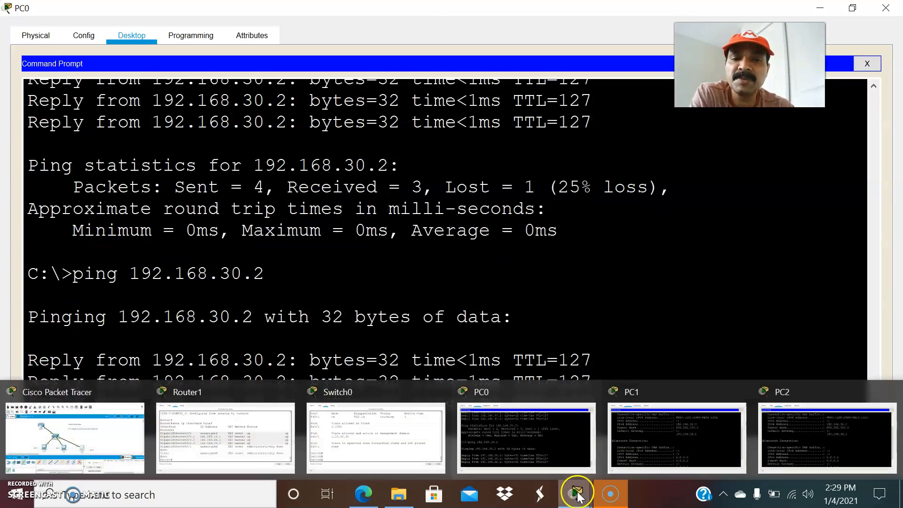
click(669, 439)
key(Return)
key(Return)
key(Return)
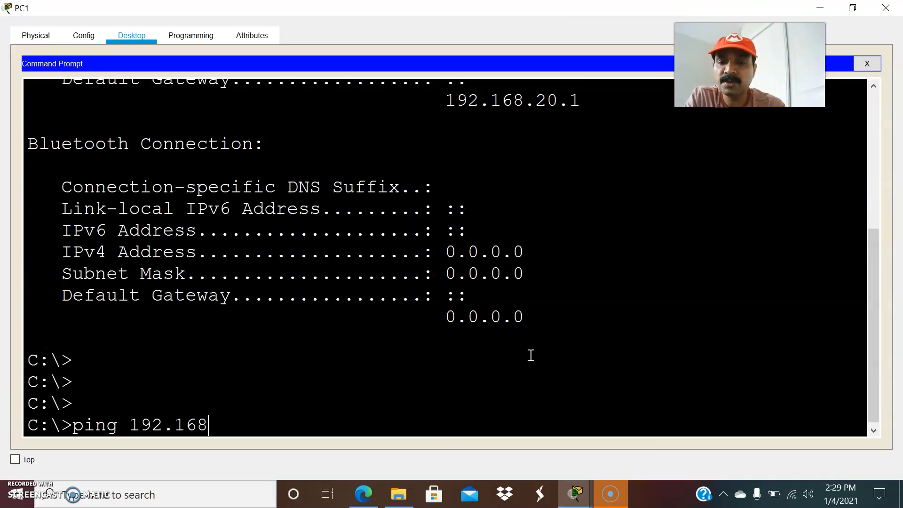
key(Return)
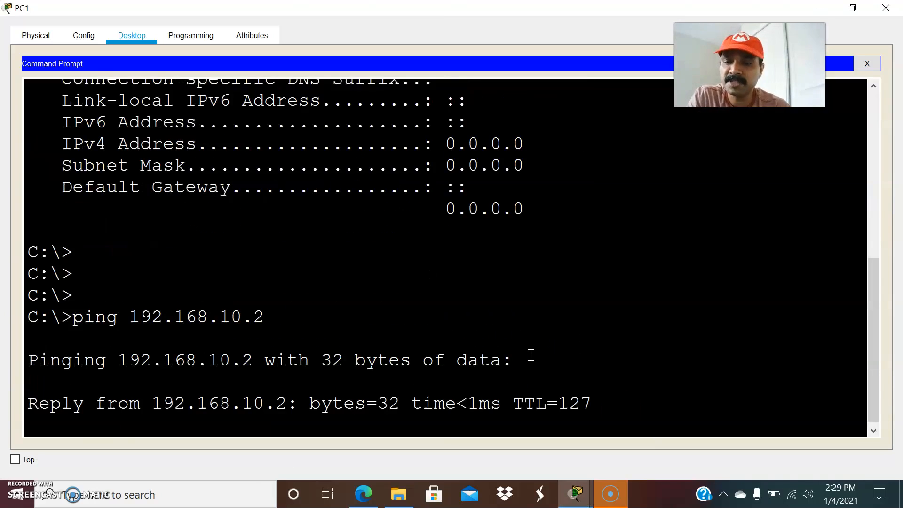
key(ctrl+c)
Step: Ping PC1's own address 192.168.20.2 from its command prompt and interrupt the ping
key(Up)
key(BackSpace)
key(BackSpace)
key(BackSpace)
text(20.2)
key(Return)
key(ctrl+c)
Step: From PC1, ping 192.168.30.2 to test connectivity to VLAN 30 and interrupt the ping
key(Up)
key(BackSpace)
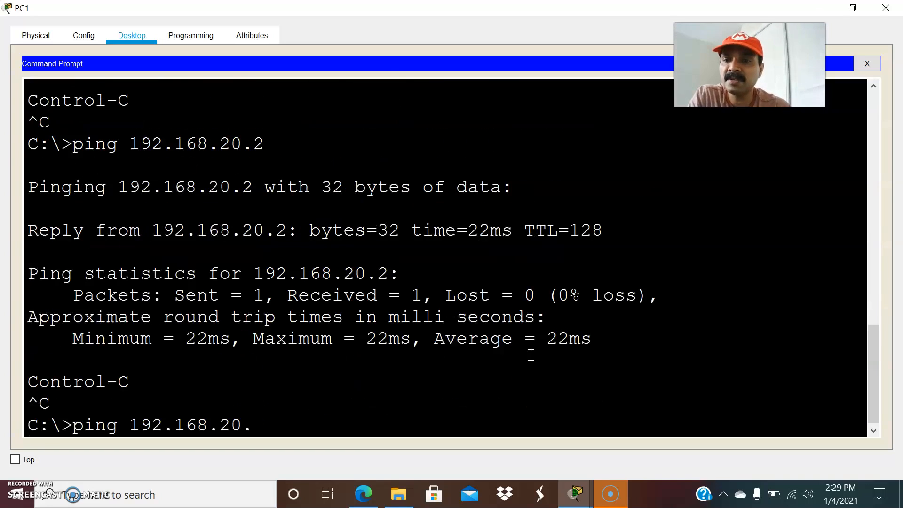
text(30.2)
key(Return)
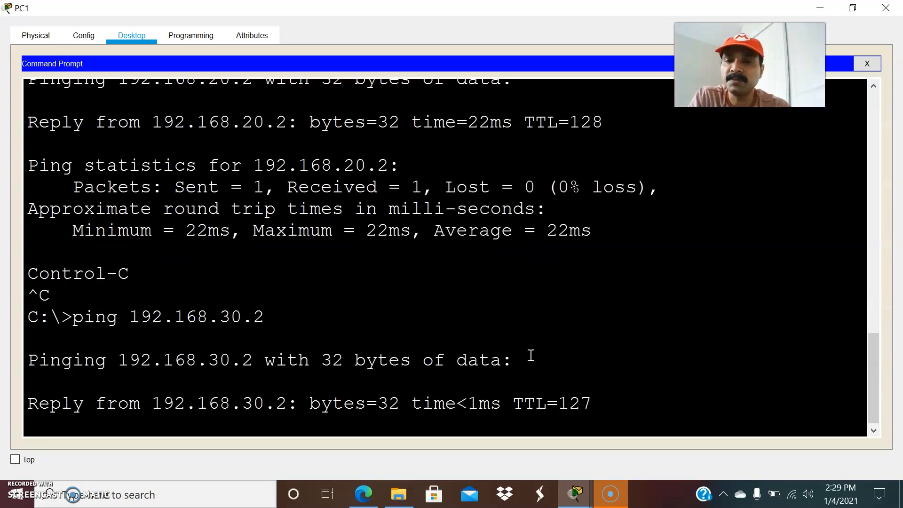
key(ctrl+c)
Step: From PC2's command prompt, ping 192.168.10.2 to test connectivity to VLAN 10 and interrupt the ping
mouse_move(575, 494)
click(776, 423)
key(Return)
key(Return)
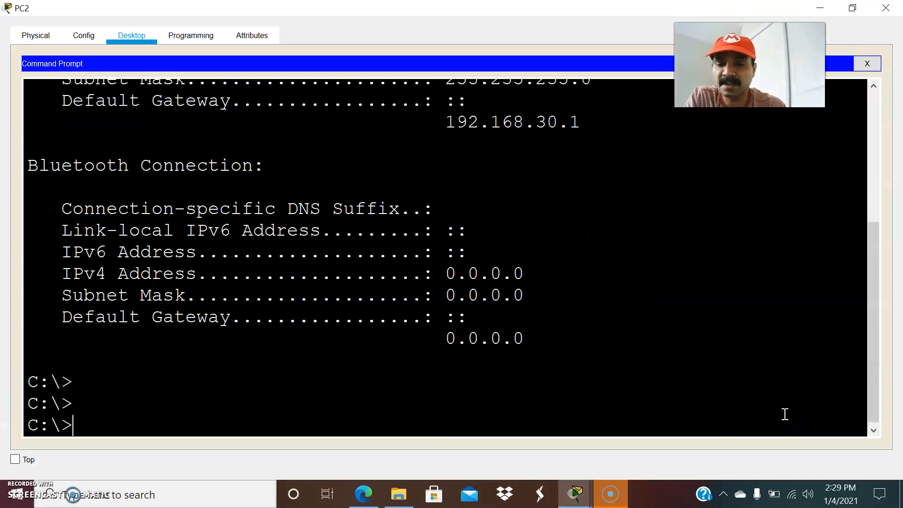
text(ping 192.168.10.2)
key(Return)
key(ctrl+c)
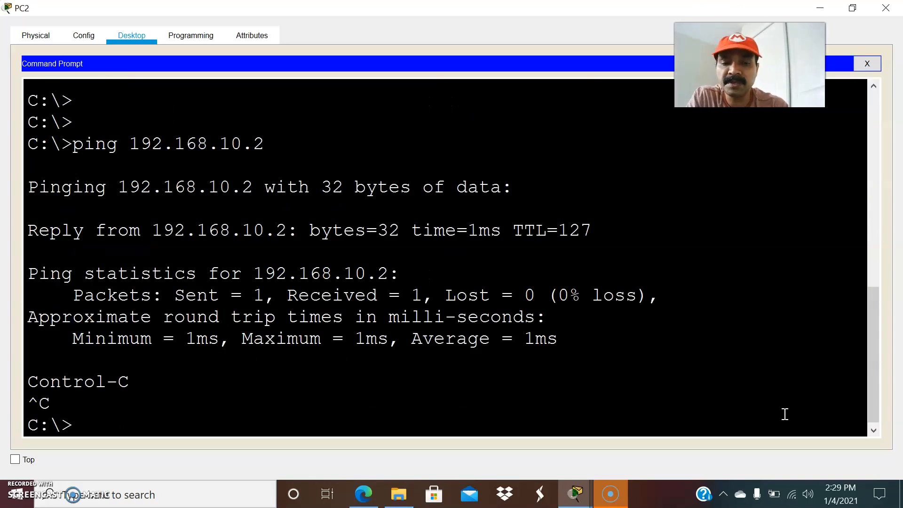
Step: From PC2, ping 192.168.20.2 to test connectivity to VLAN 20 and interrupt the ping
key(Up)
key(BackSpace)
text(20.2)
key(Return)
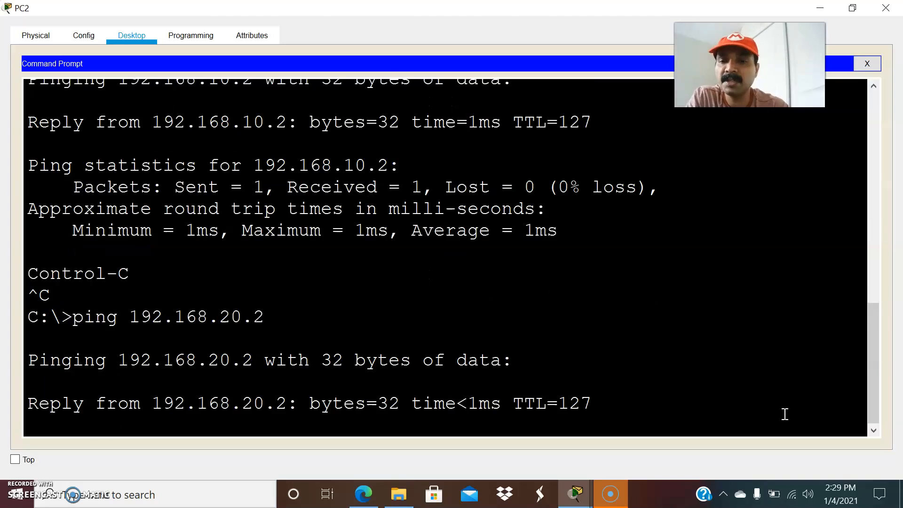
key(ctrl+c)
Step: Ping PC2's own address 192.168.30.2 from its command prompt and return to the network topology
key(Up)
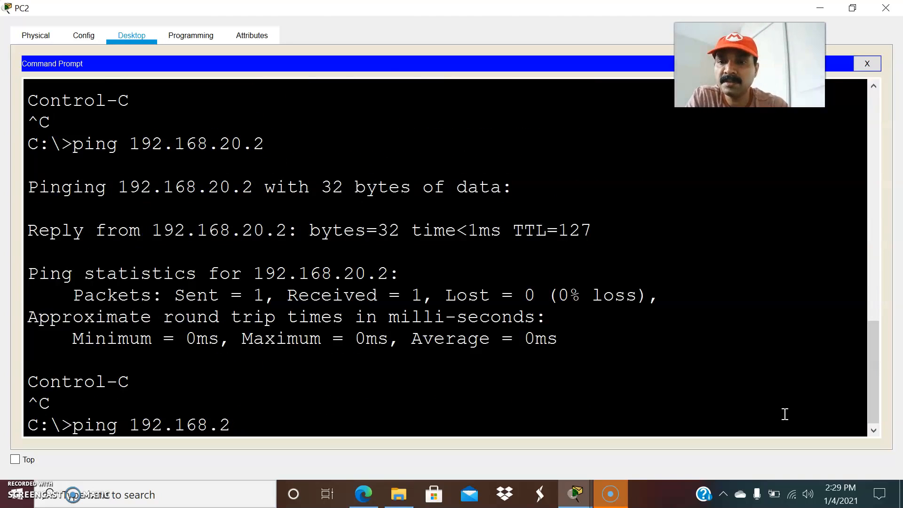
text(30.2)
key(Return)
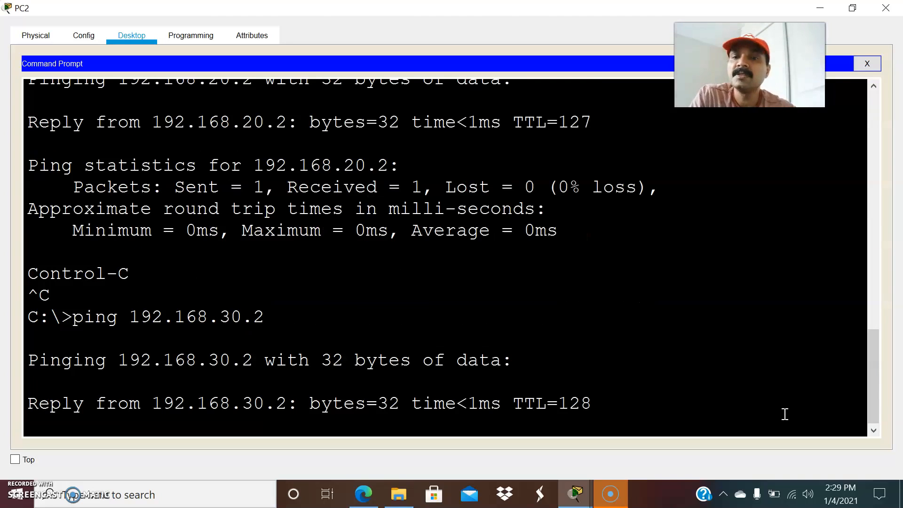
key(alt+Tab)
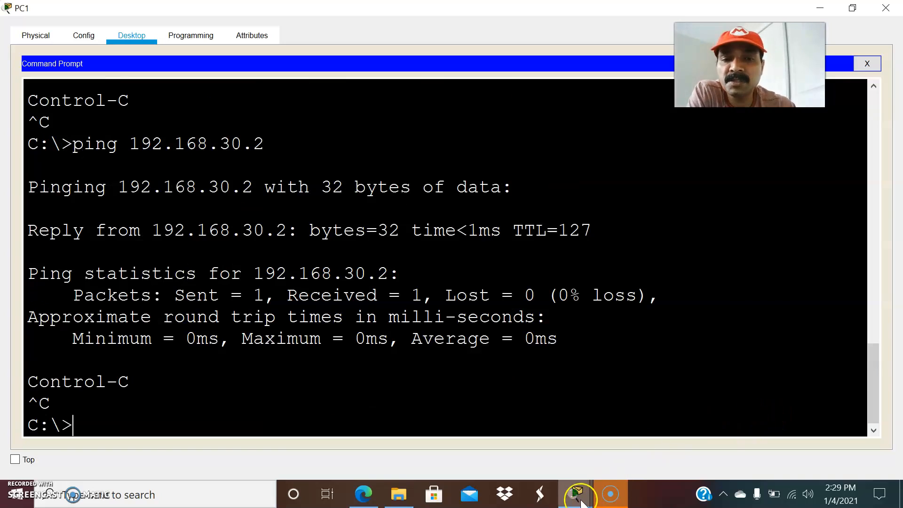
mouse_move(582, 504)
click(96, 439)
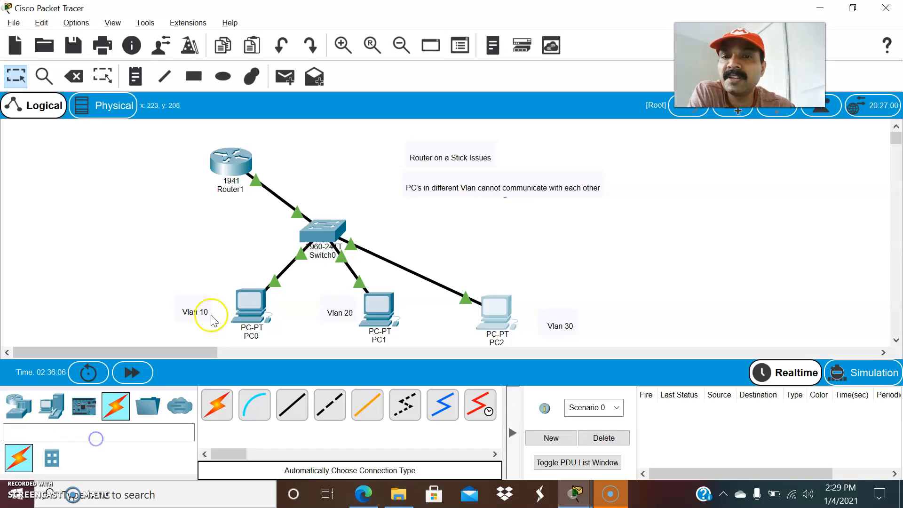